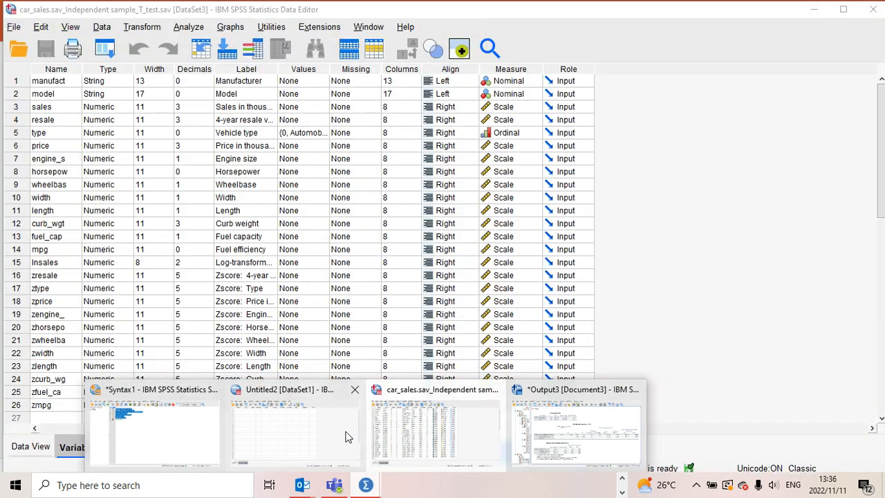
- Open the data file creditpromo.sav_Independent samples_T_test.sav from the Bivariate folder
click(349, 436)
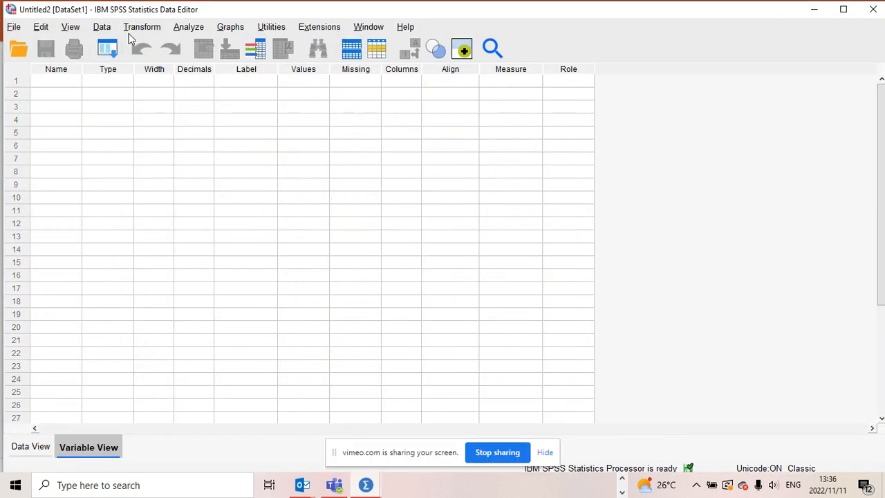
click(13, 26)
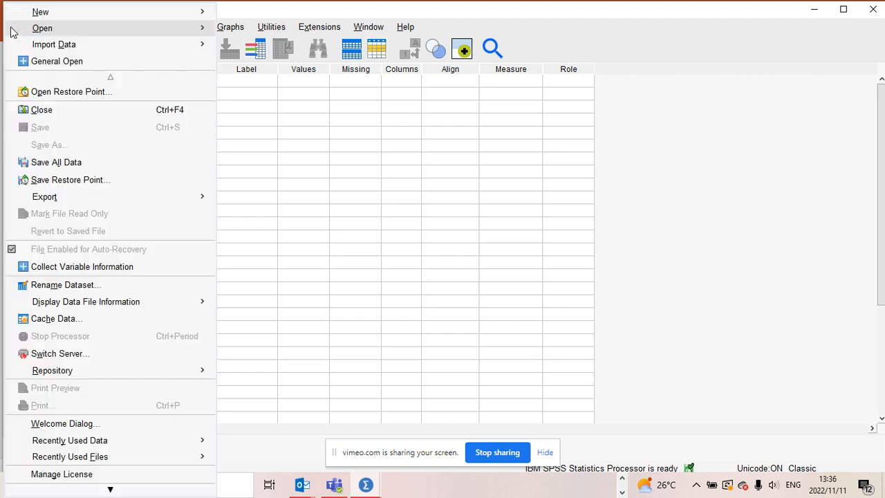
mouse_move(124, 45)
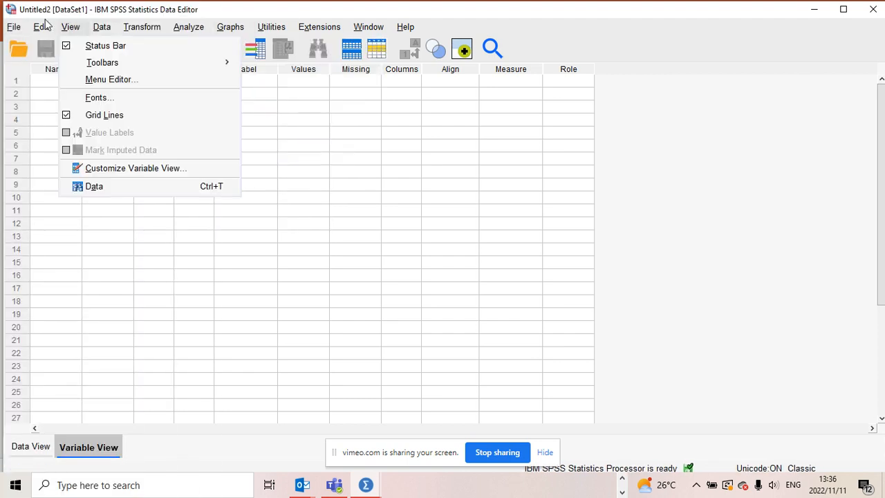
mouse_move(24, 31)
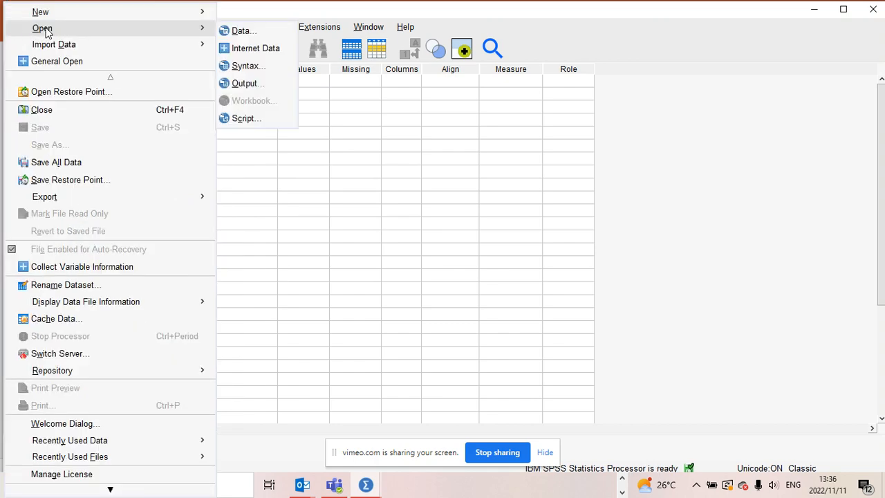
click(239, 29)
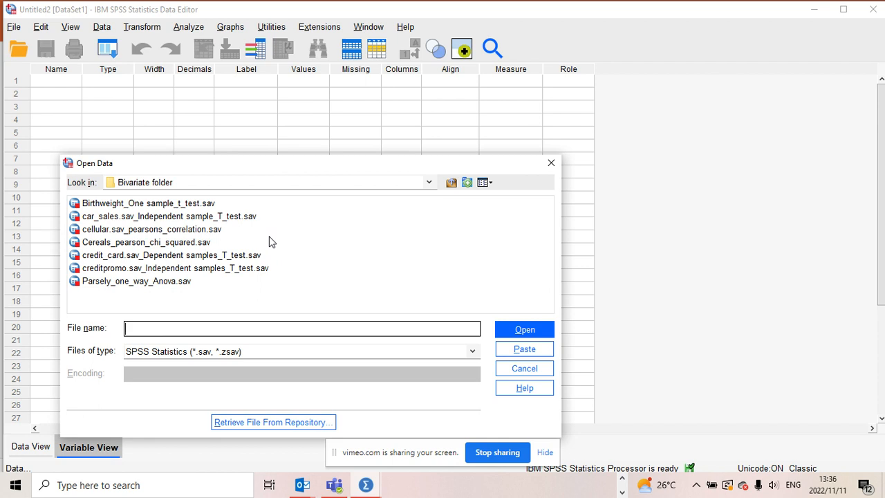
double_click(220, 271)
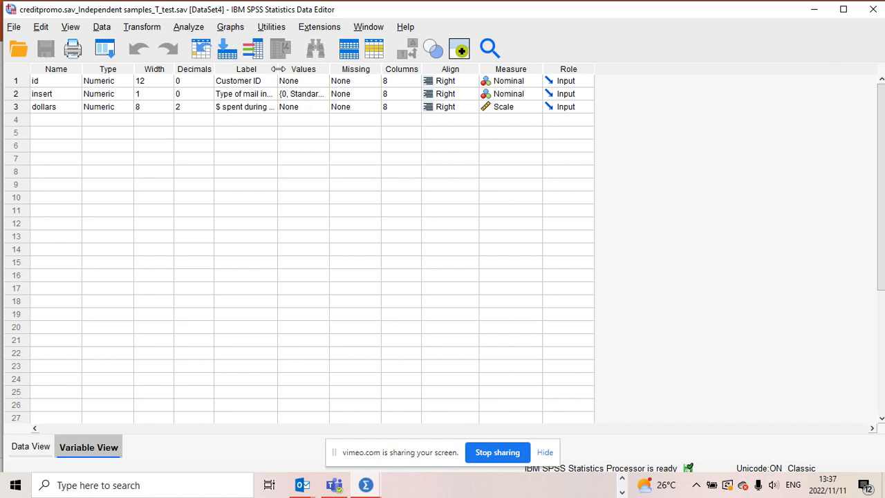
- Widen the Label column and inspect the value labels of the insert variable
drag(278, 70, 332, 69)
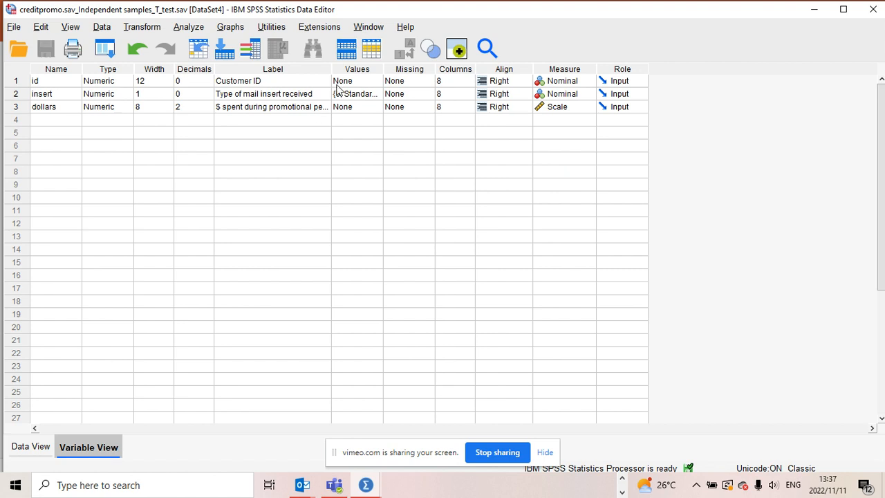
mouse_move(331, 72)
mouse_down()
mouse_move(370, 65)
mouse_move(348, 66)
mouse_up()
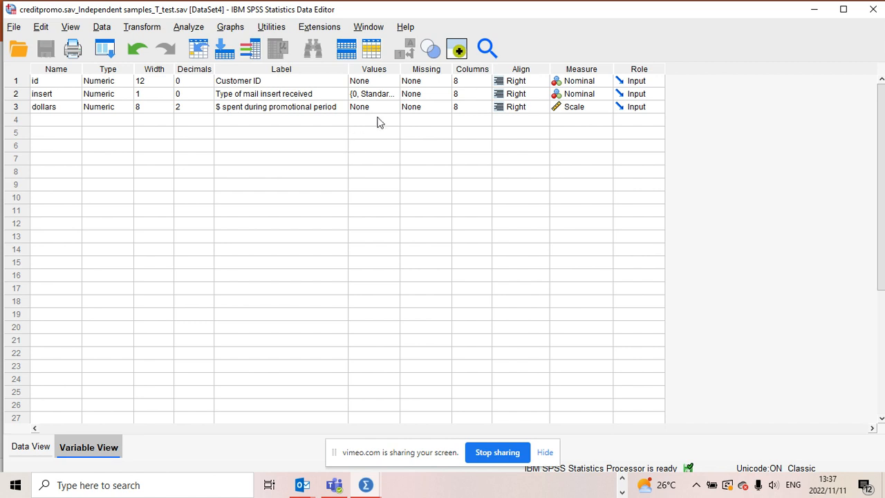
double_click(394, 97)
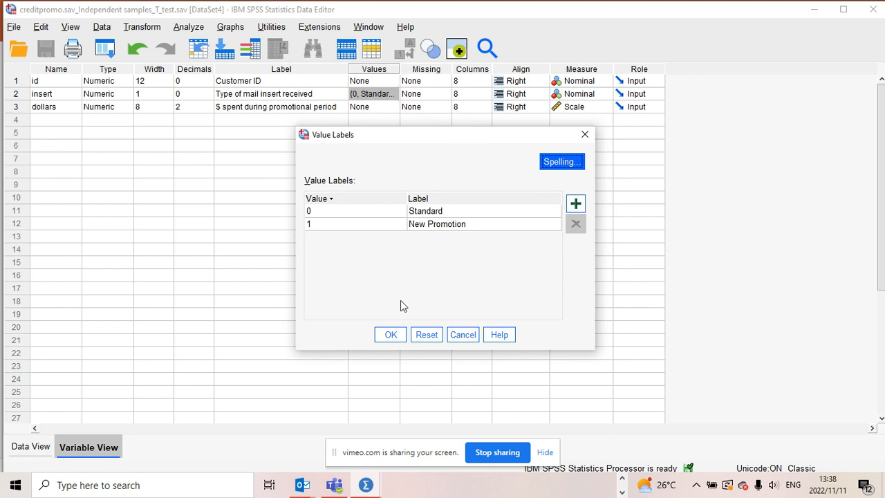
click(390, 335)
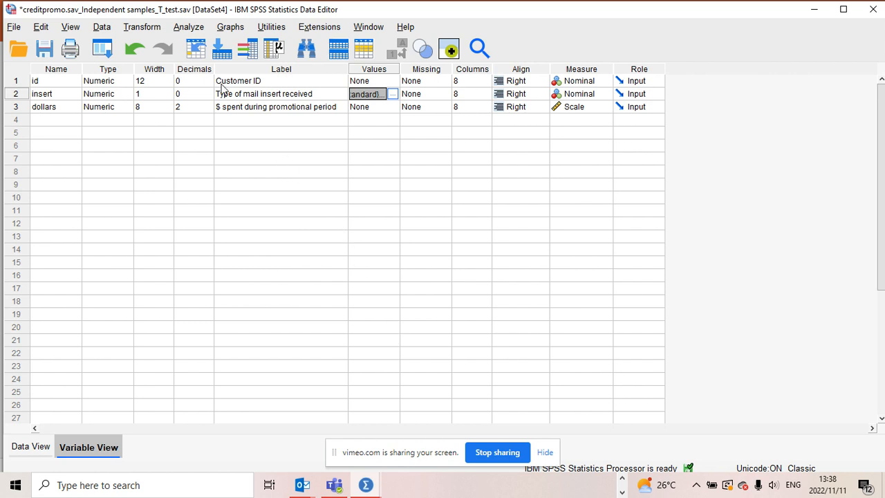
- Start Explore with $ spent during promotional period as the dependent and Type of mail insert received as the factor
click(188, 28)
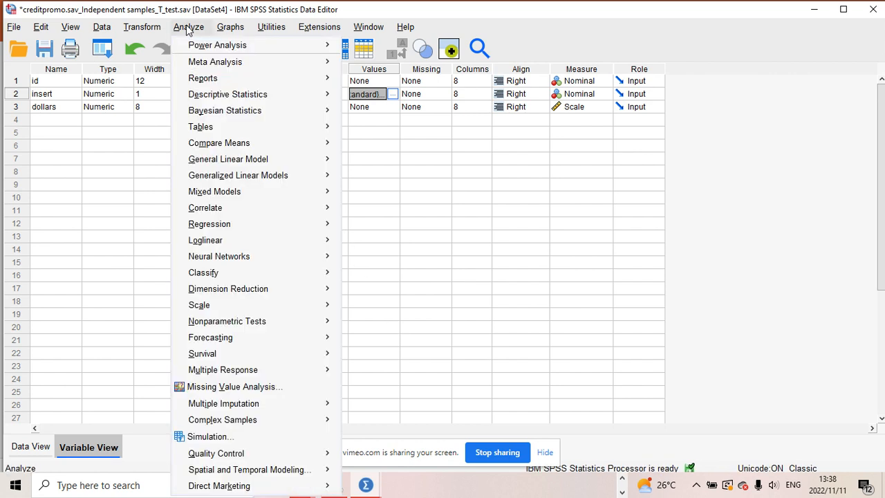
mouse_move(221, 126)
mouse_move(232, 97)
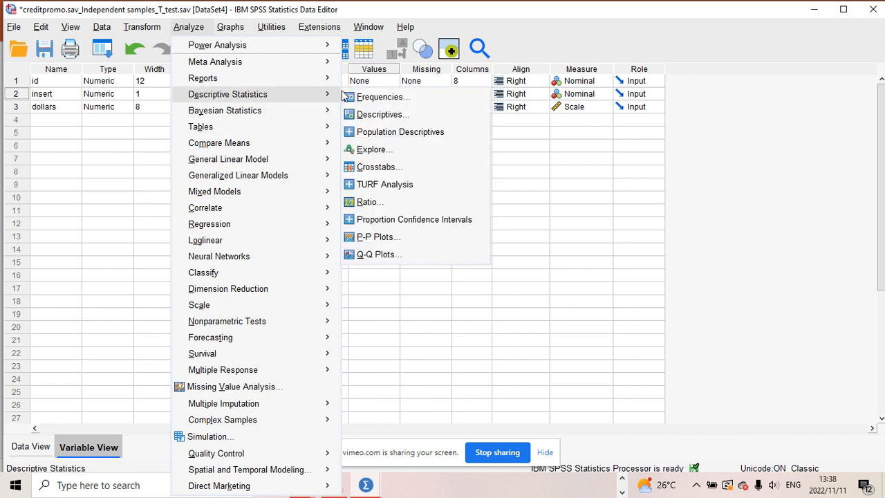
click(381, 150)
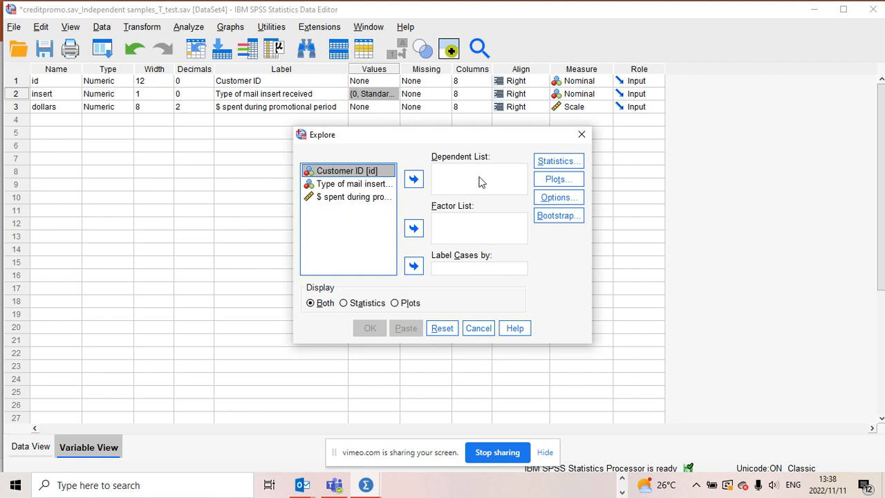
click(366, 199)
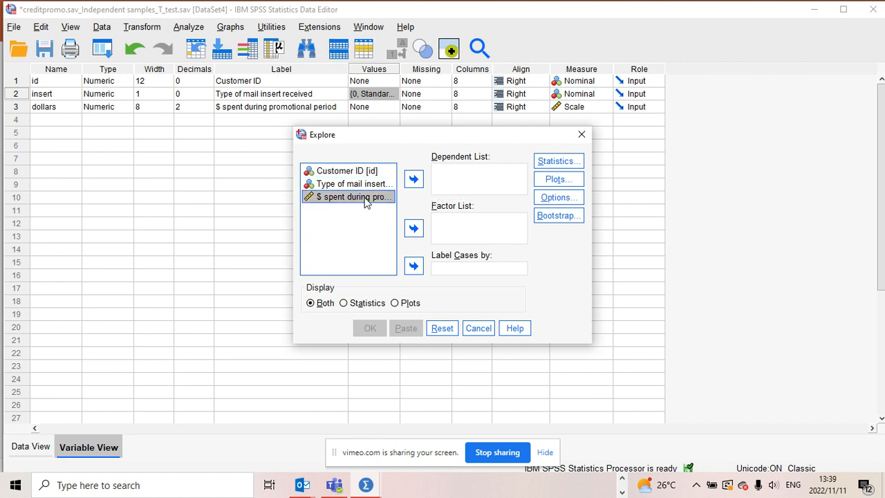
click(414, 179)
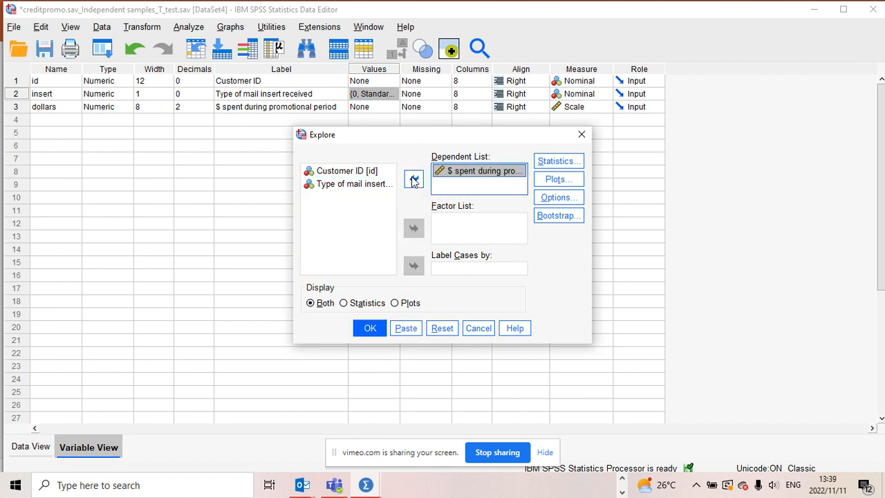
click(366, 188)
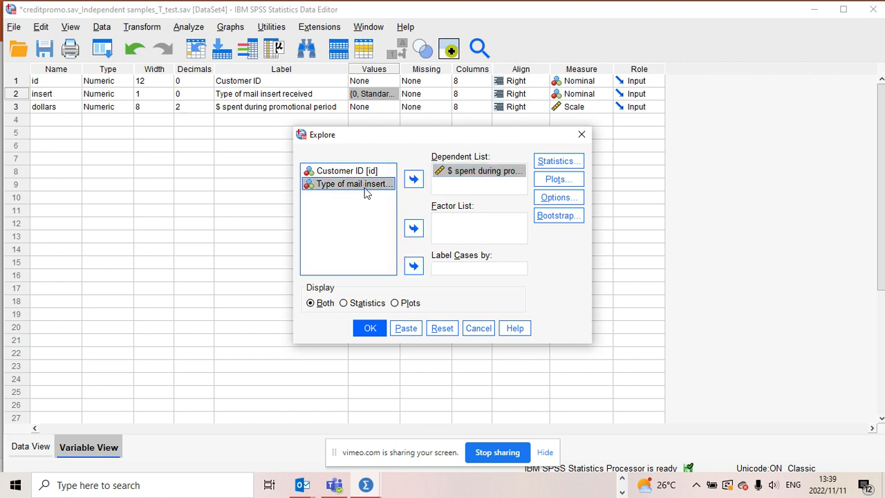
click(414, 228)
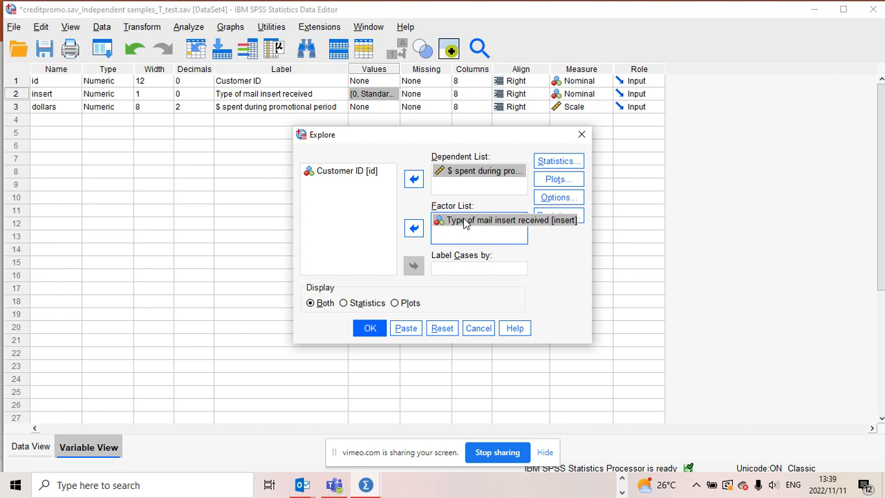
- Keep Descriptives at 95% confidence, add Histogram and Normality plots with tests, and run Explore
click(565, 161)
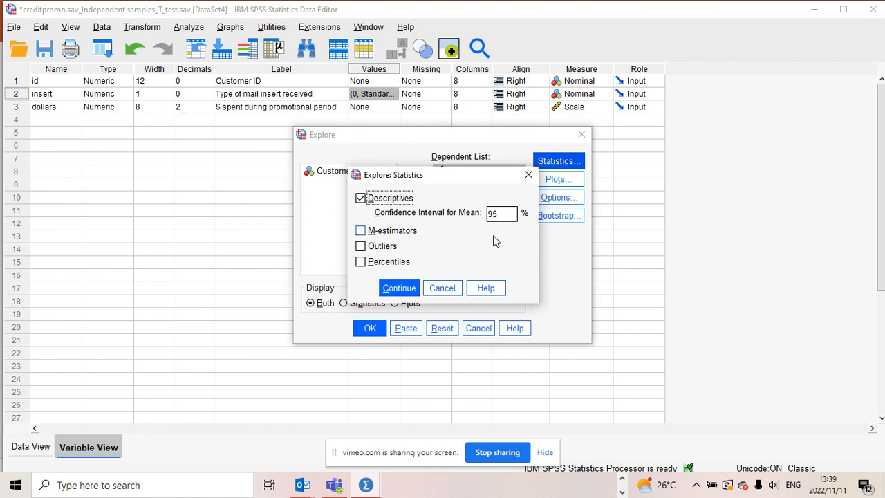
click(398, 289)
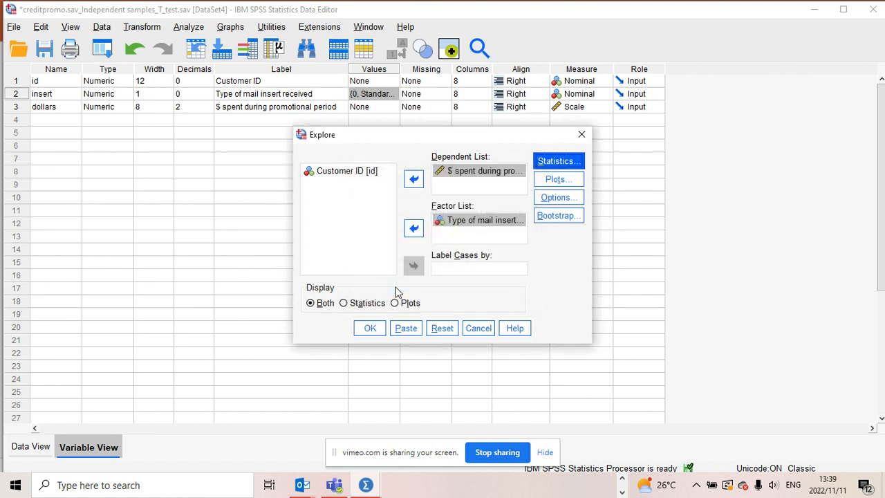
click(546, 182)
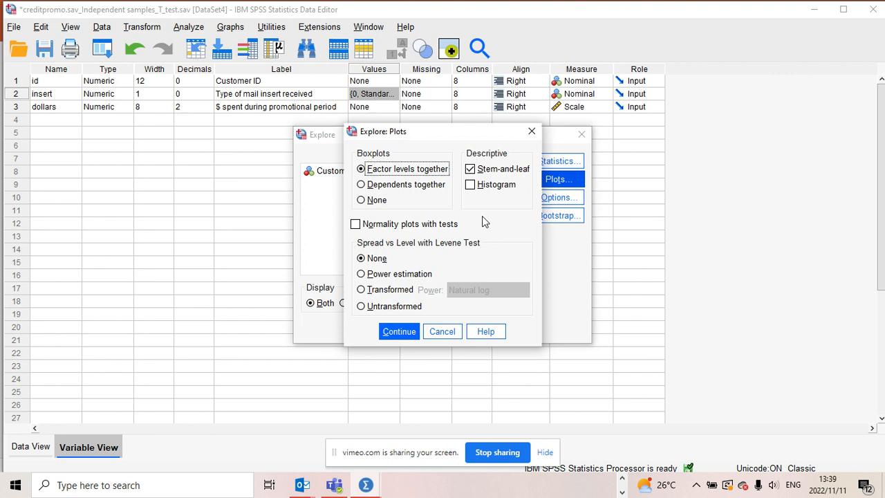
click(470, 185)
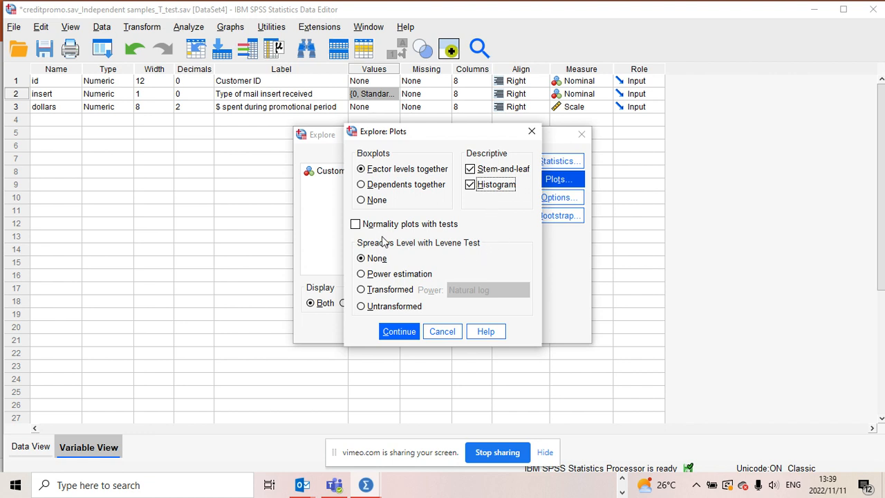
click(356, 225)
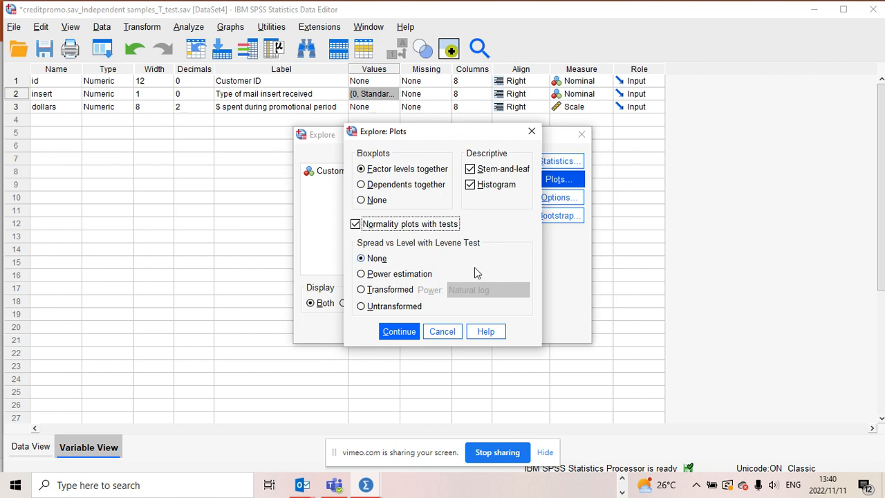
click(399, 331)
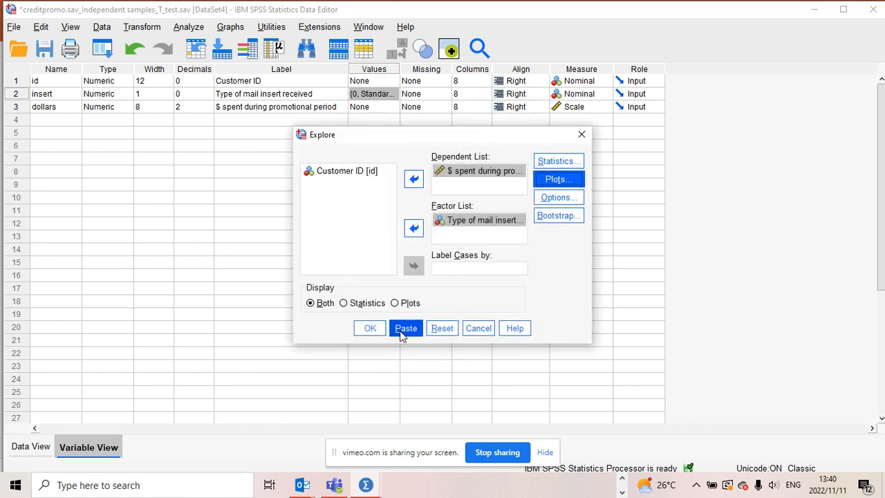
click(370, 329)
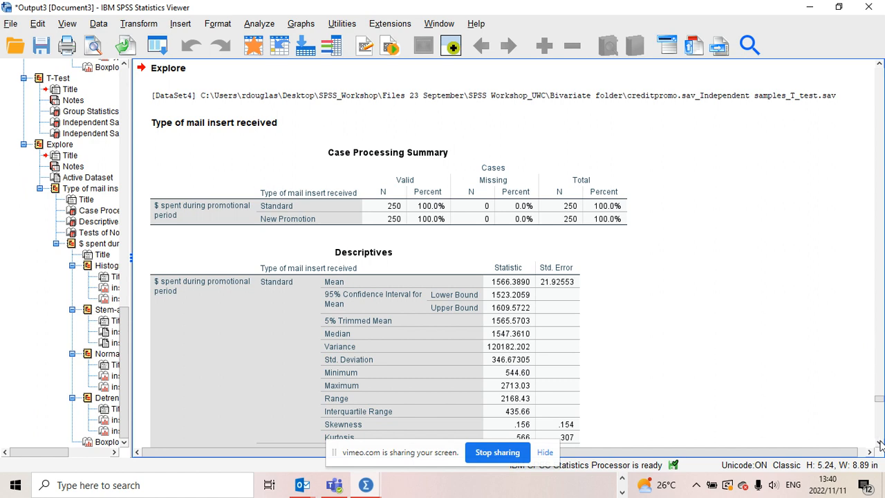
- Examine the Case Processing Summary and Descriptives tables in the output
click(880, 443)
click(879, 443)
click(880, 443)
click(880, 443)
click(880, 444)
click(464, 178)
click(320, 125)
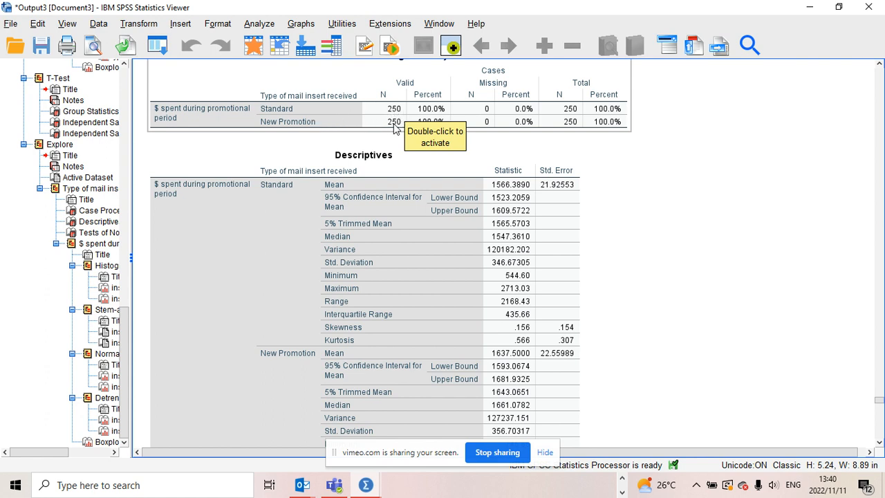
click(542, 140)
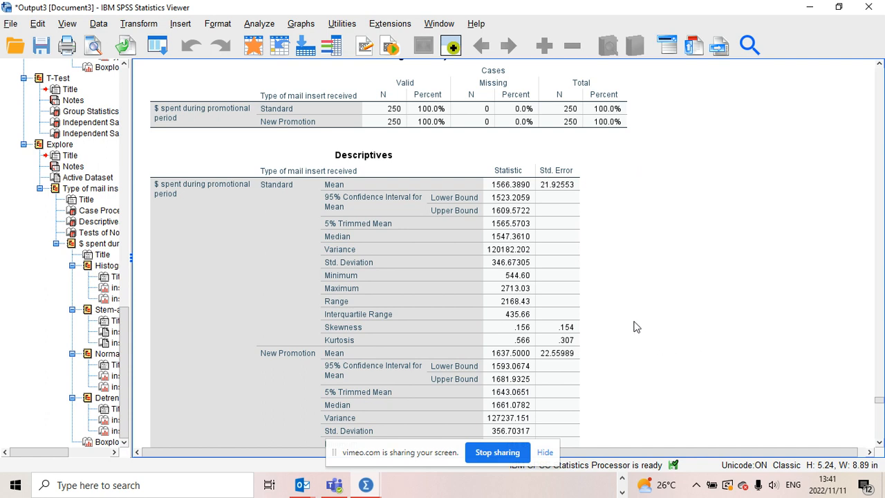
- Examine the Tests of Normality table for both insert groups
click(879, 443)
click(879, 443)
click(879, 443)
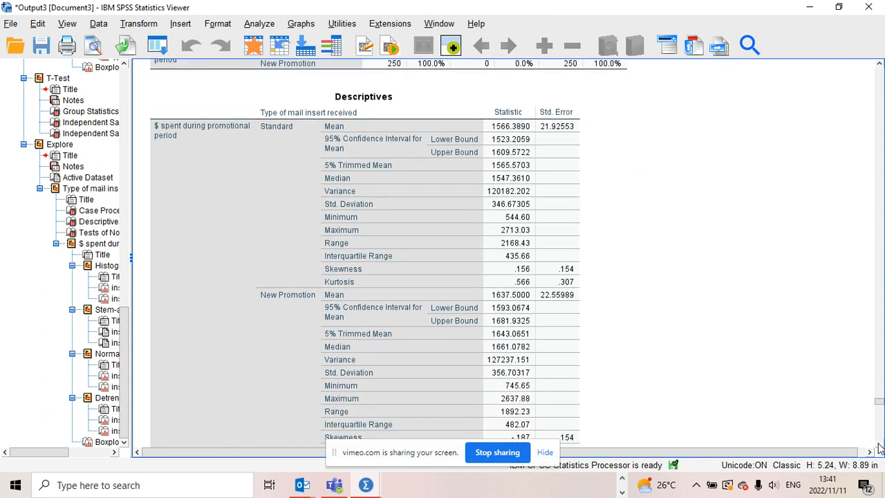
click(879, 443)
click(879, 446)
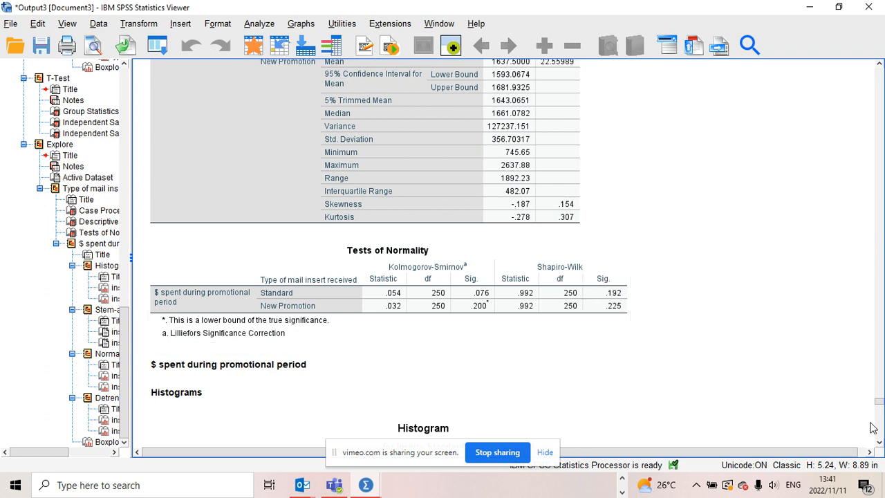
click(879, 442)
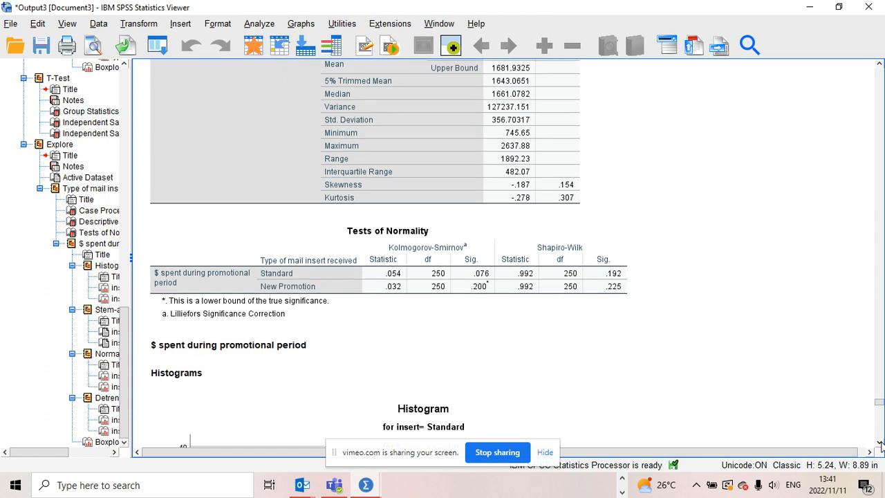
click(879, 442)
click(880, 442)
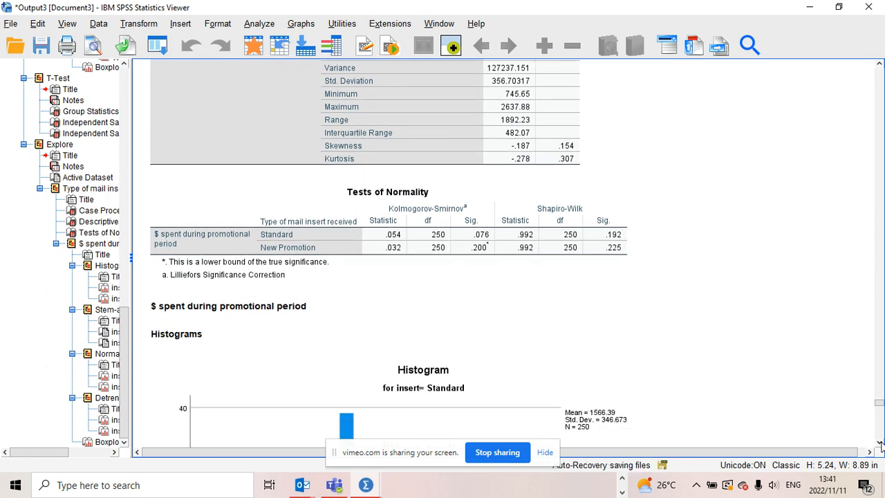
click(879, 442)
click(880, 442)
click(880, 442)
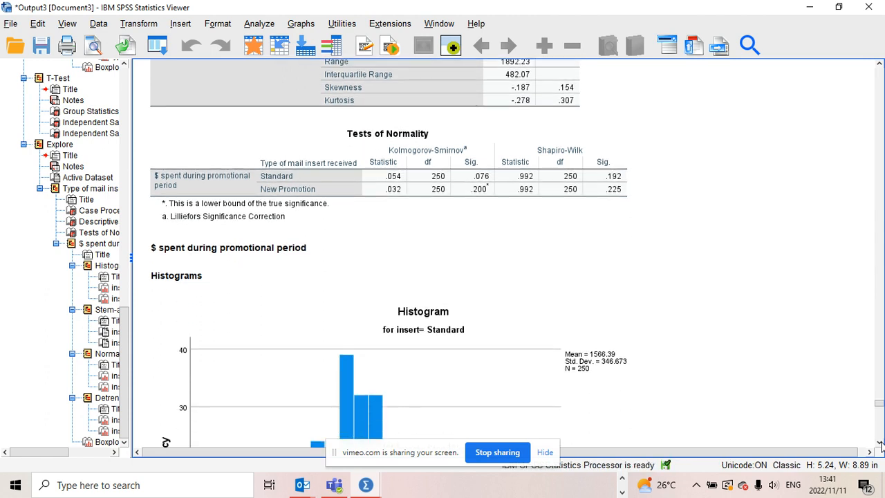
click(624, 203)
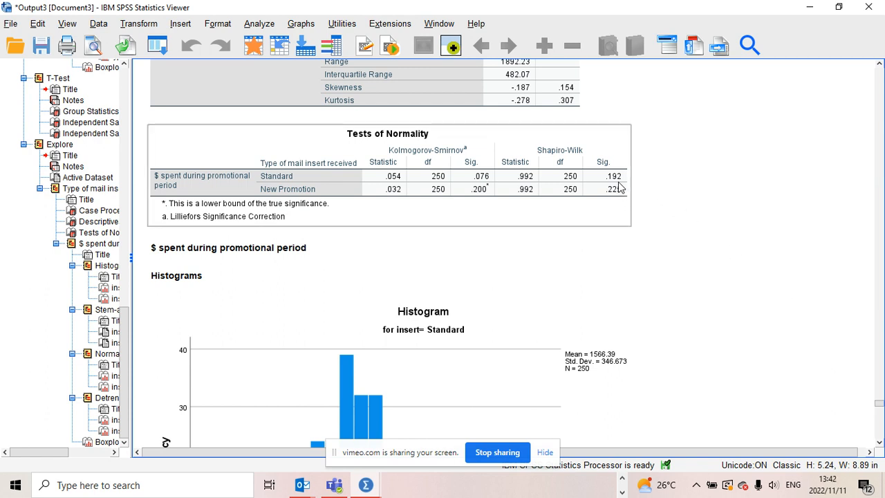
click(654, 185)
click(688, 249)
click(704, 269)
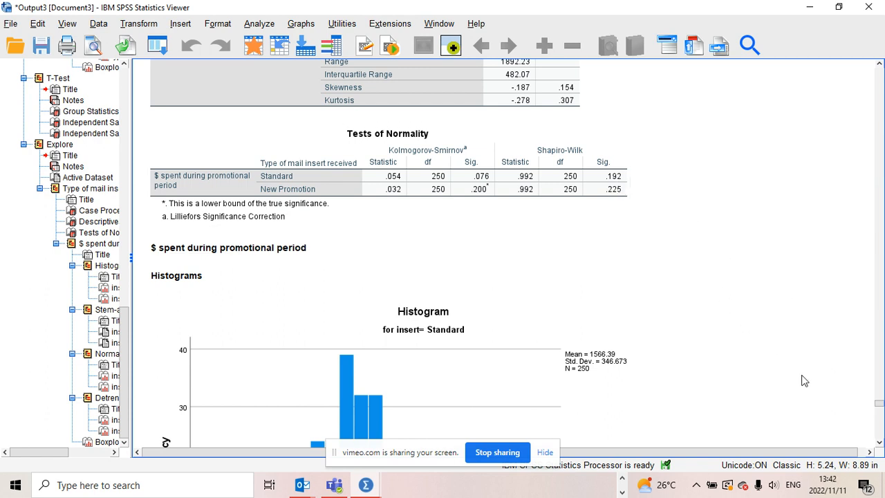
- Open the histogram for the Standard insert group in the Chart Editor
drag(880, 446, 879, 447)
click(486, 322)
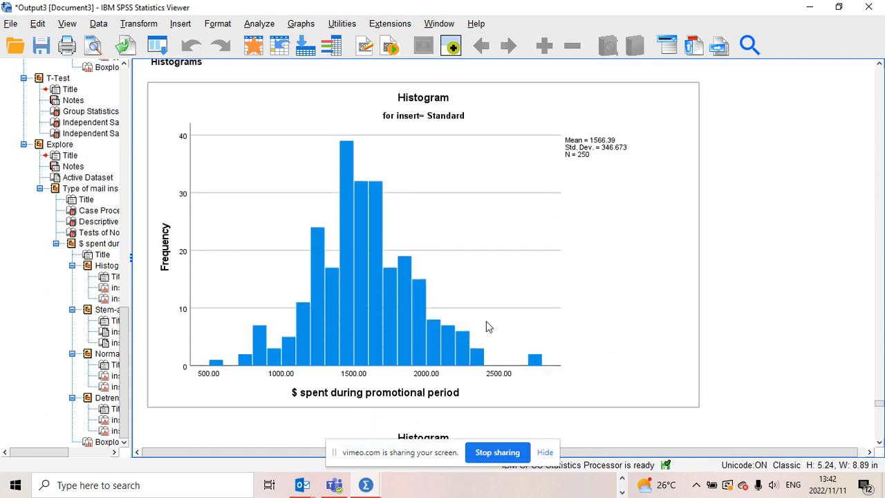
double_click(418, 322)
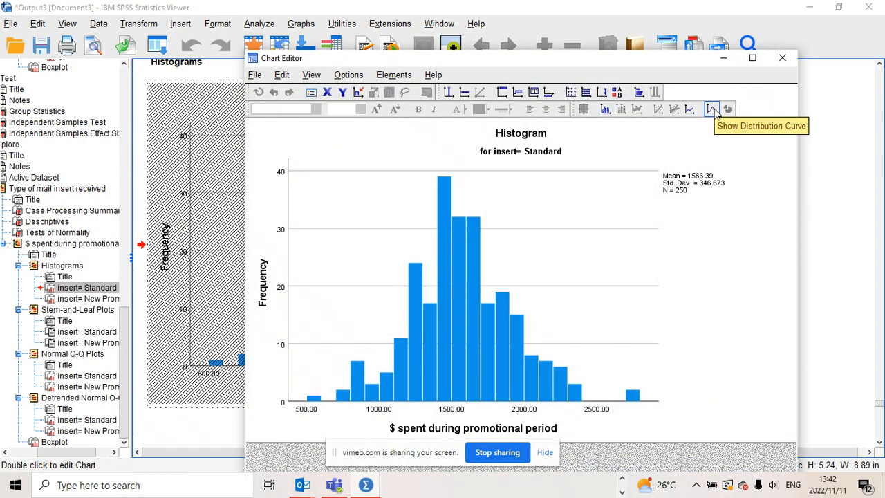
- Add a normal distribution curve to the Standard insert histogram and close the Chart Editor
click(712, 111)
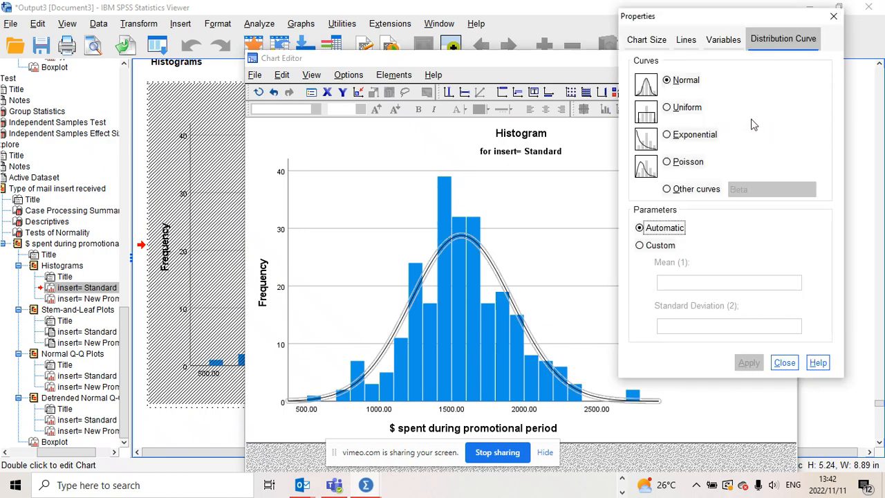
click(786, 364)
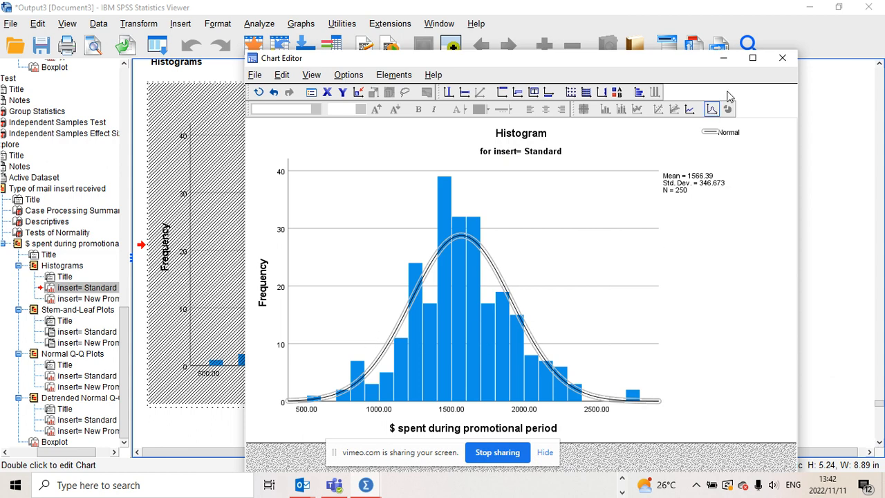
click(782, 58)
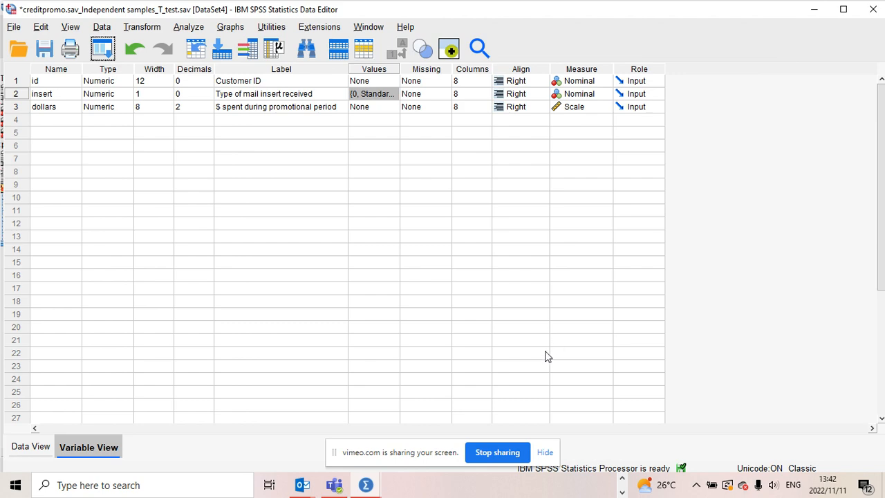
- Return to the output viewer and examine the New Promotion histogram and the stem-and-leaf plots
click(366, 486)
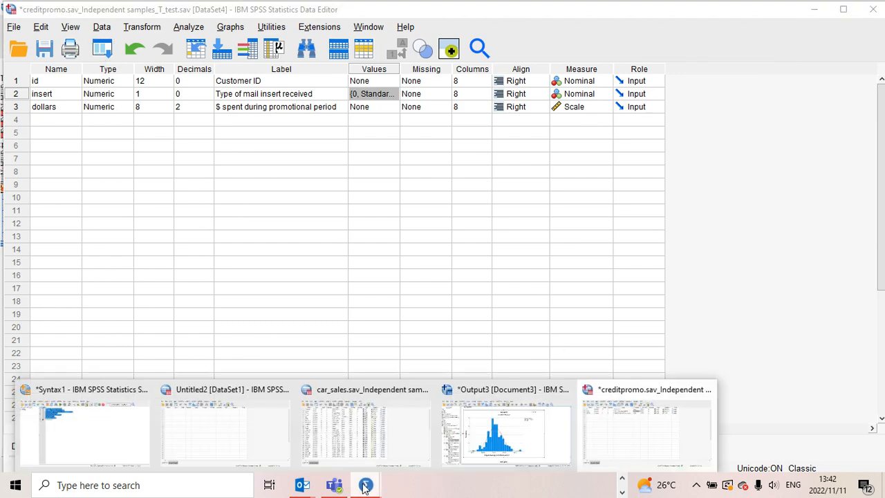
click(489, 446)
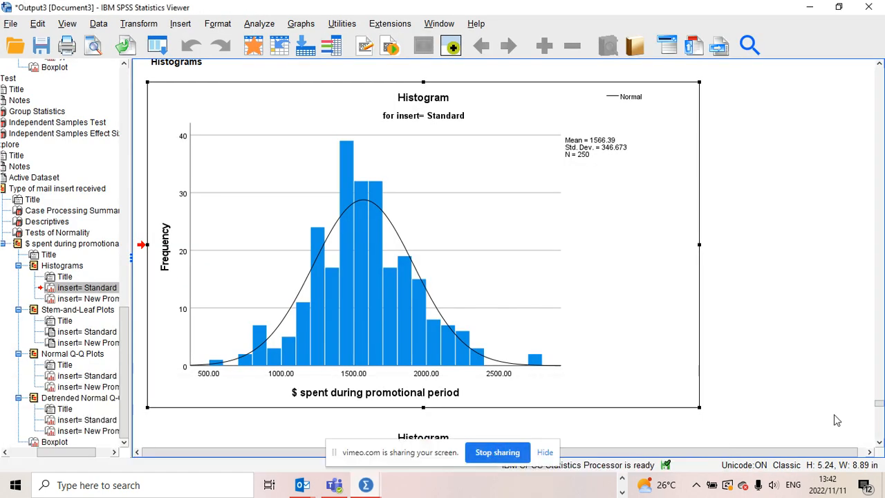
click(879, 439)
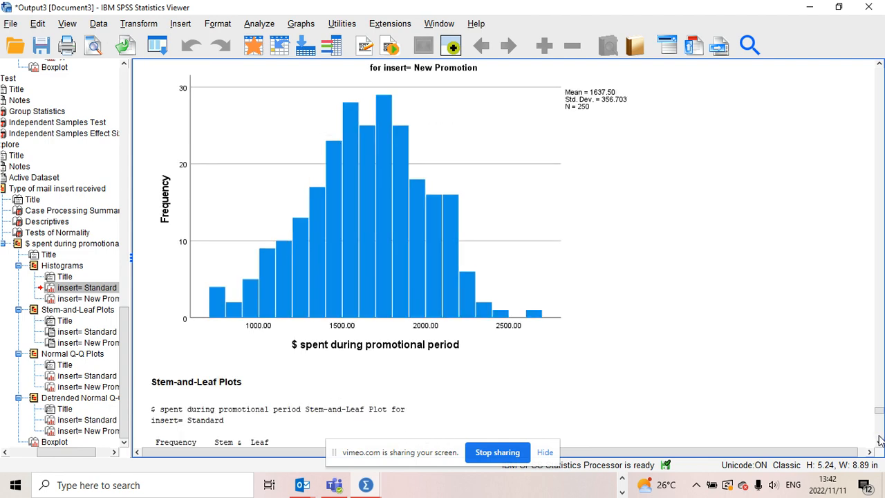
click(879, 439)
click(880, 370)
click(880, 443)
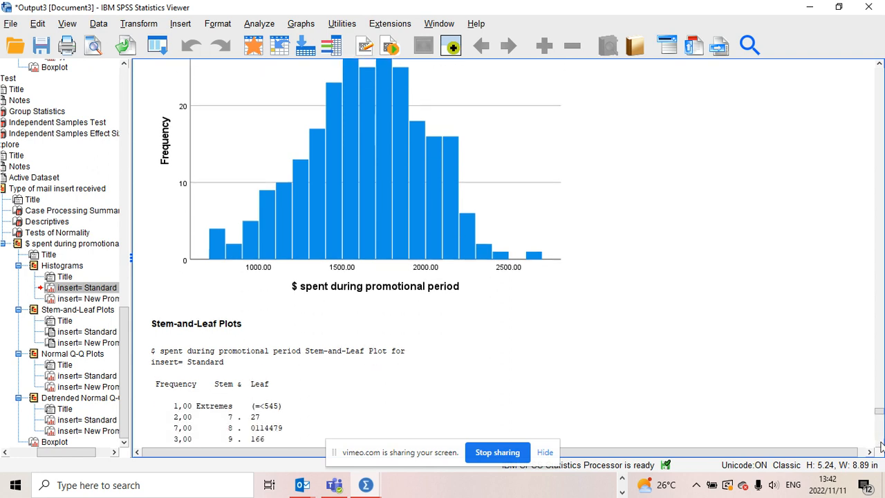
drag(880, 446, 881, 447)
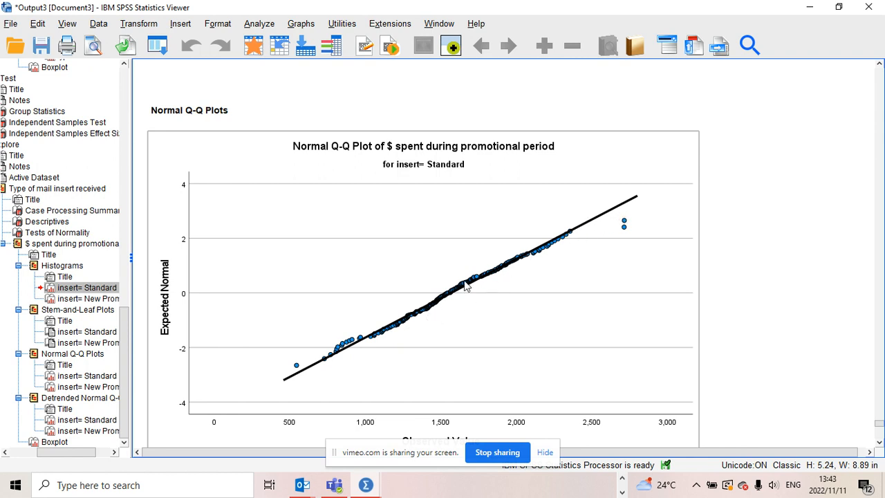
- Examine the normal Q-Q plots, detrended Q-Q plots and boxplot for both insert groups
click(880, 444)
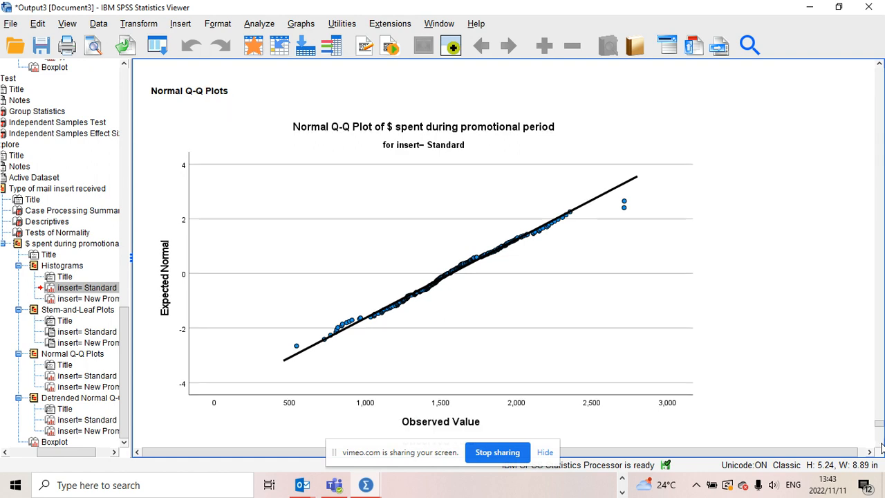
click(880, 444)
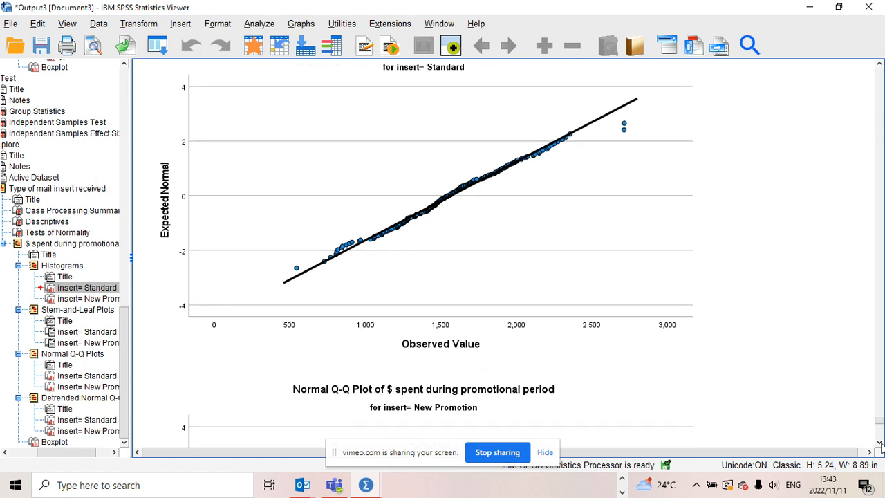
click(881, 444)
click(881, 444)
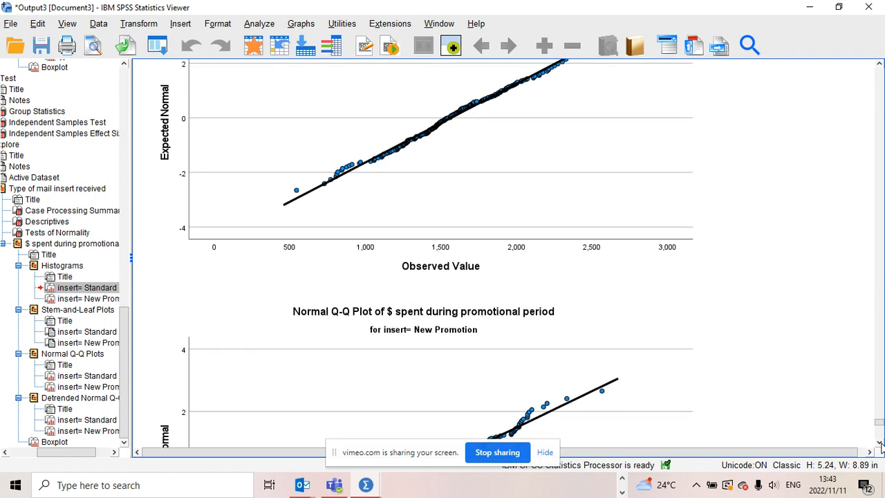
click(880, 444)
click(881, 444)
click(880, 444)
click(881, 444)
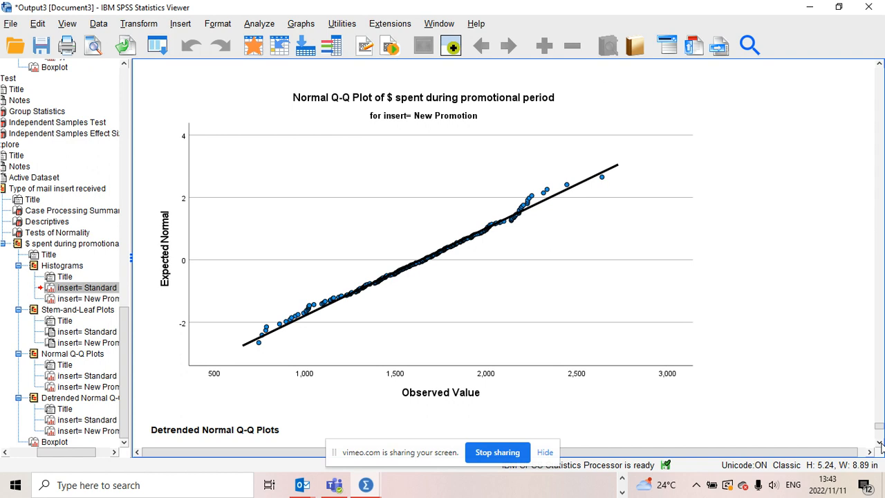
click(601, 332)
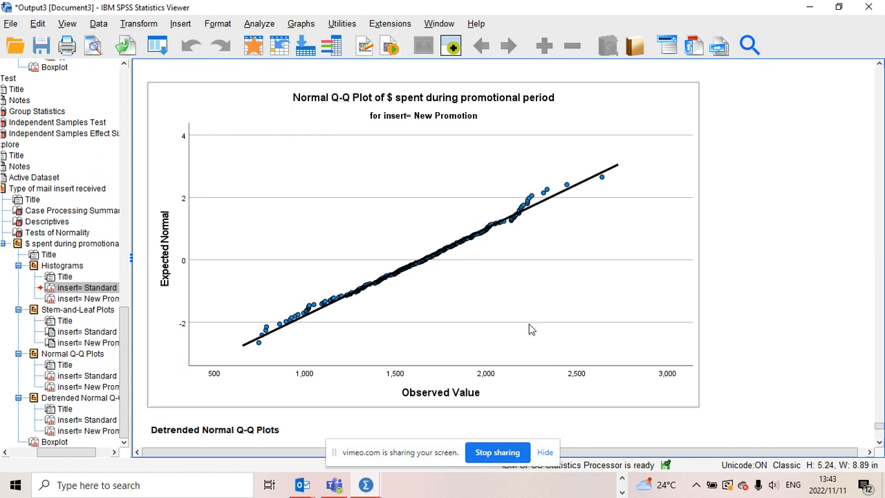
click(879, 443)
scroll(879, 448, down, 15)
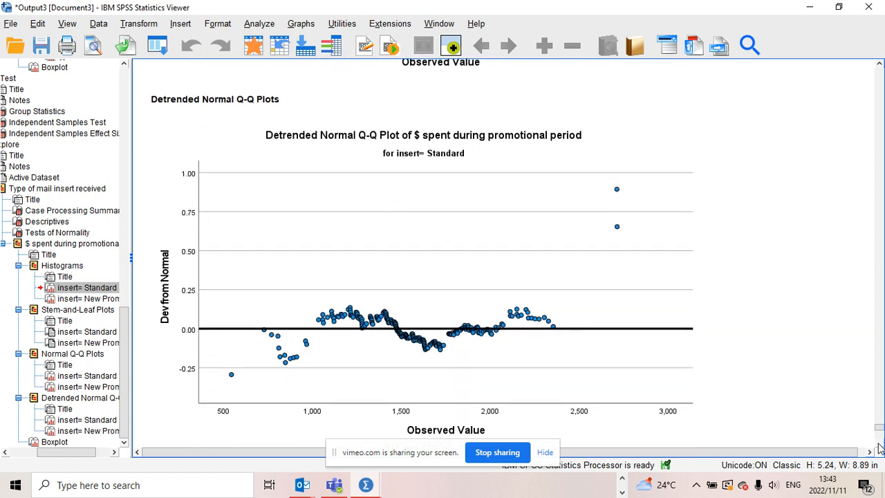
scroll(878, 448, down, 15)
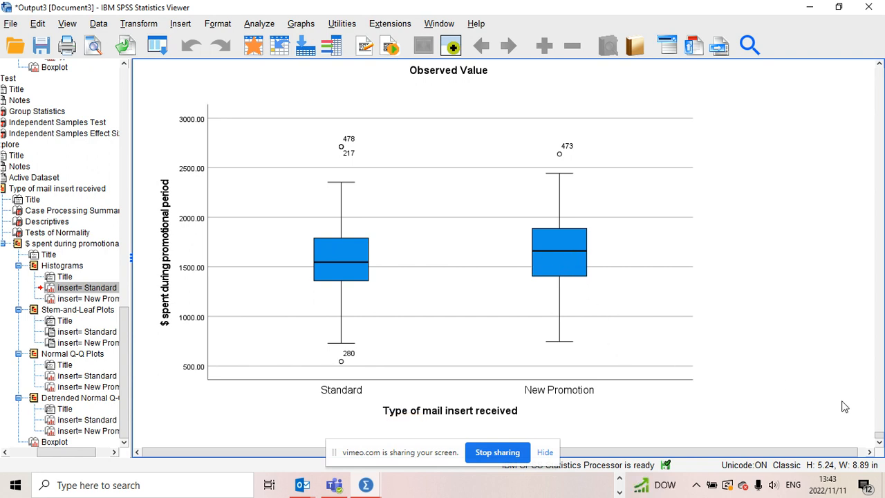
click(880, 443)
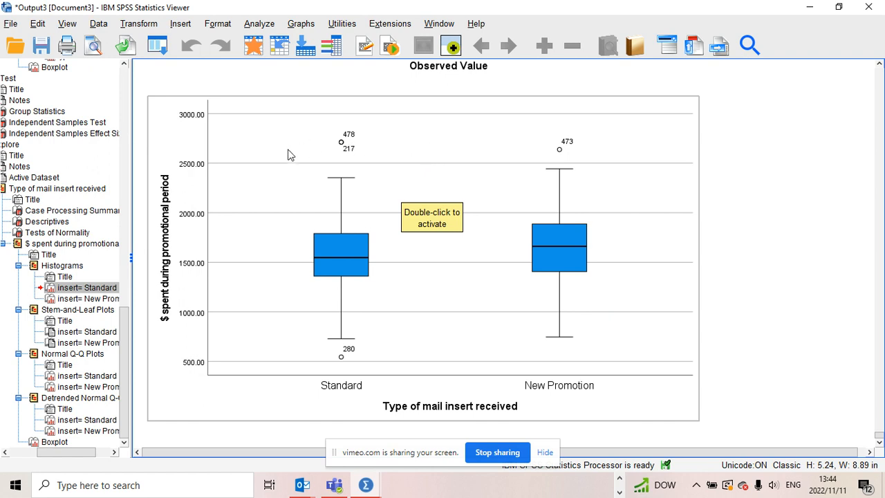
- Open the Independent-Samples T Test dialog and set $ spent during promotional period as the test variable
click(258, 24)
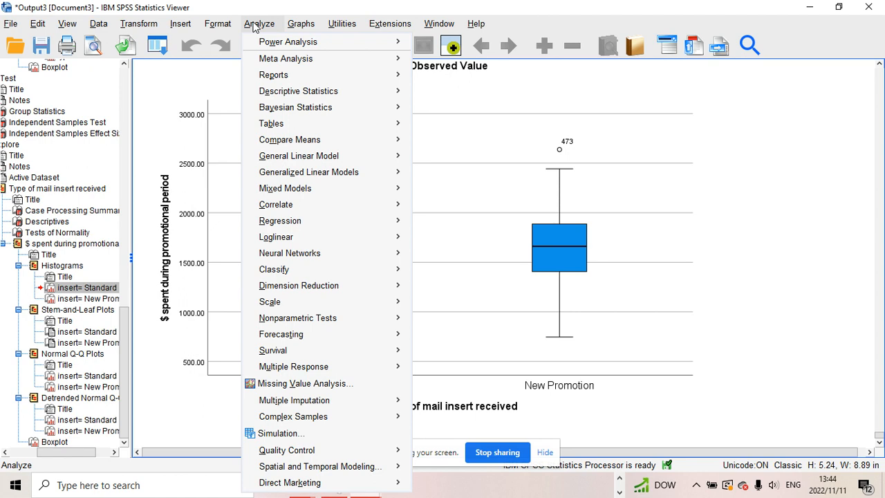
mouse_move(267, 81)
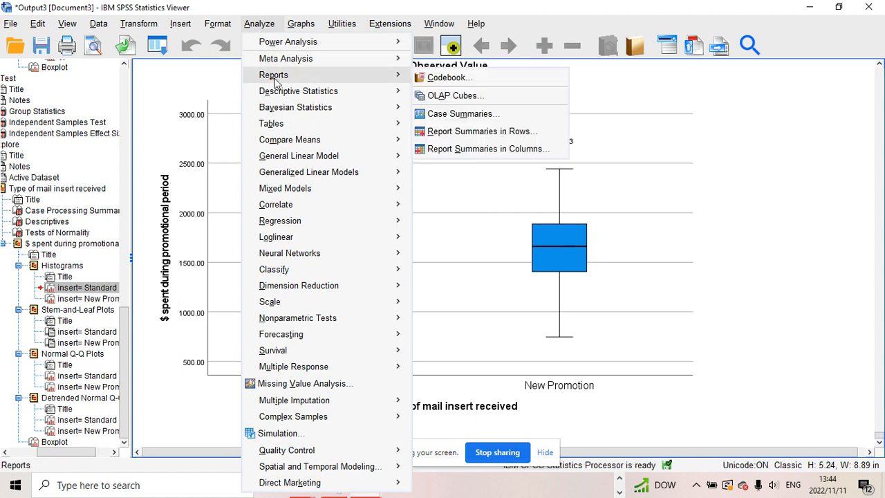
mouse_move(280, 97)
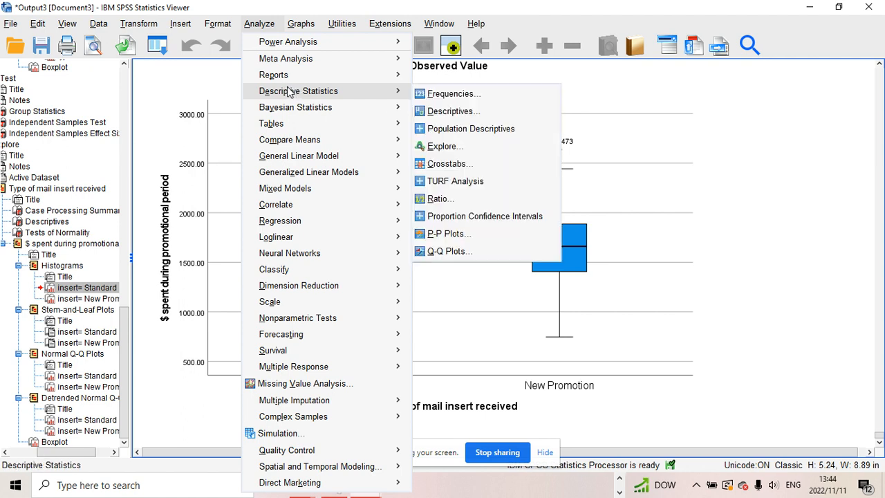
mouse_move(297, 140)
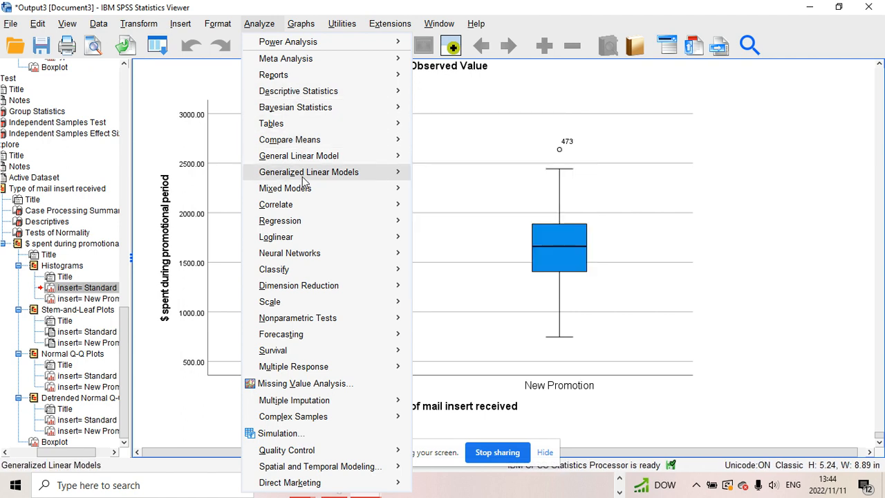
mouse_move(308, 212)
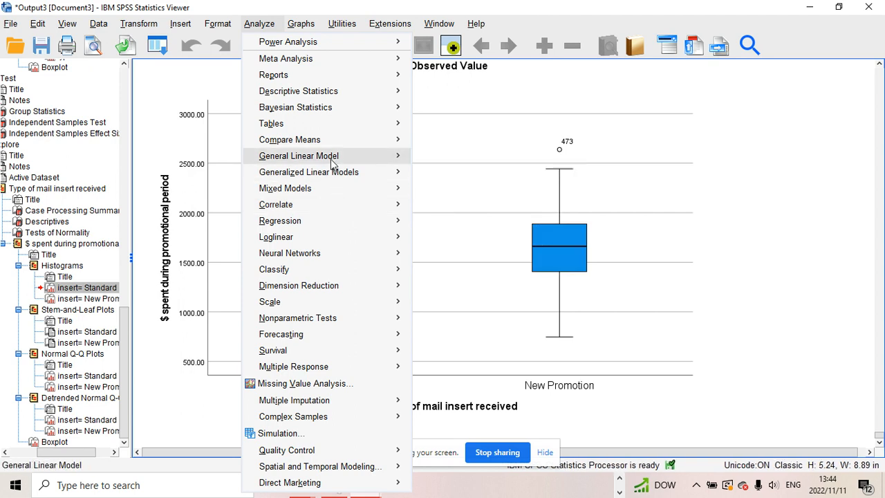
mouse_move(328, 140)
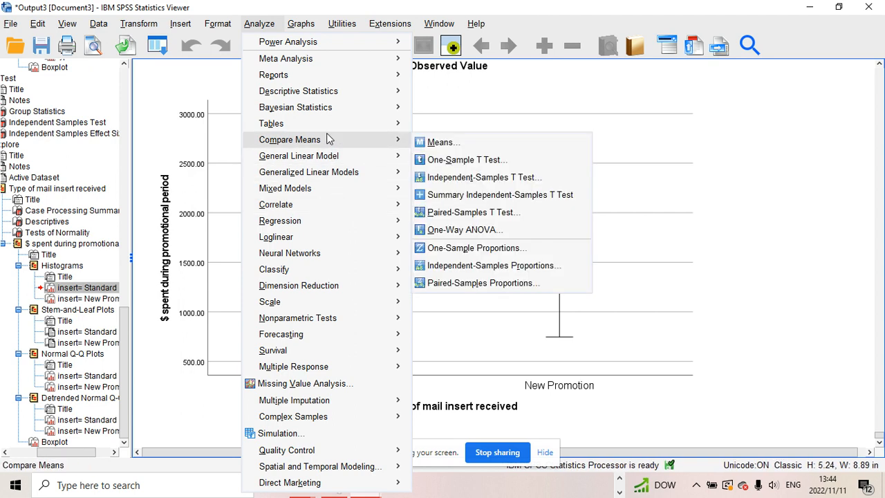
click(478, 178)
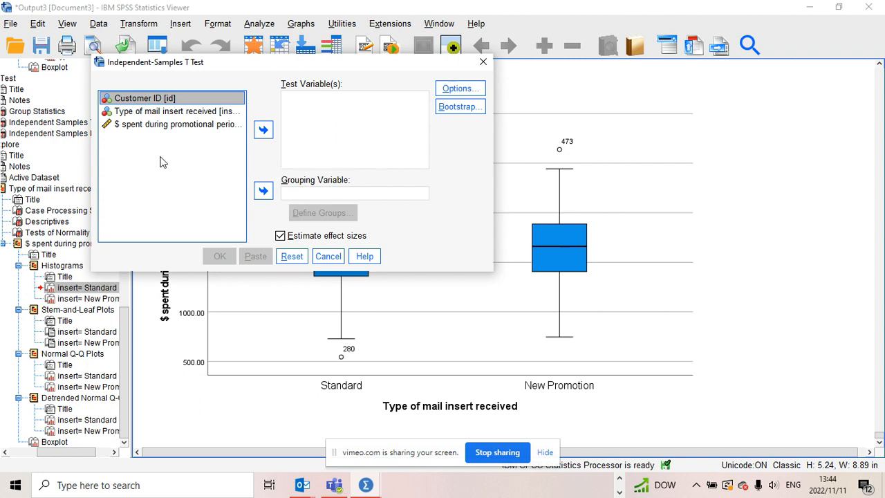
click(188, 130)
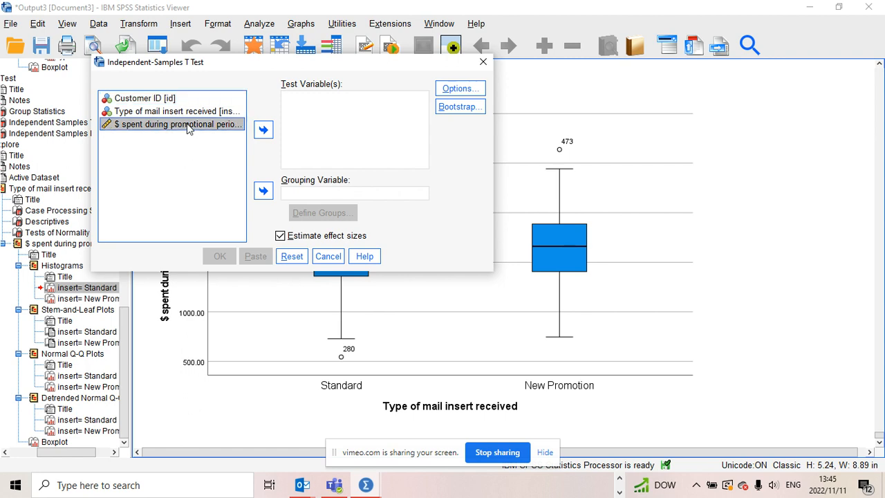
click(263, 133)
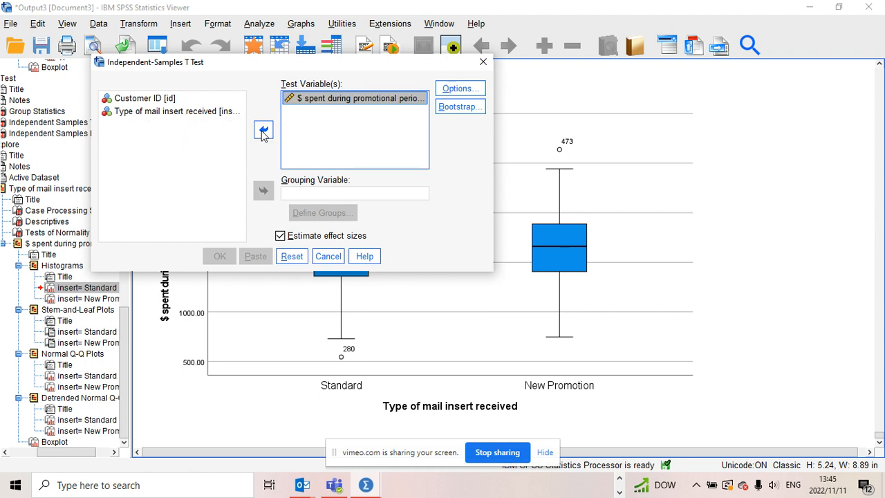
- Set Type of mail insert received as the grouping variable with groups 0 and 1, and run the t-test
click(183, 113)
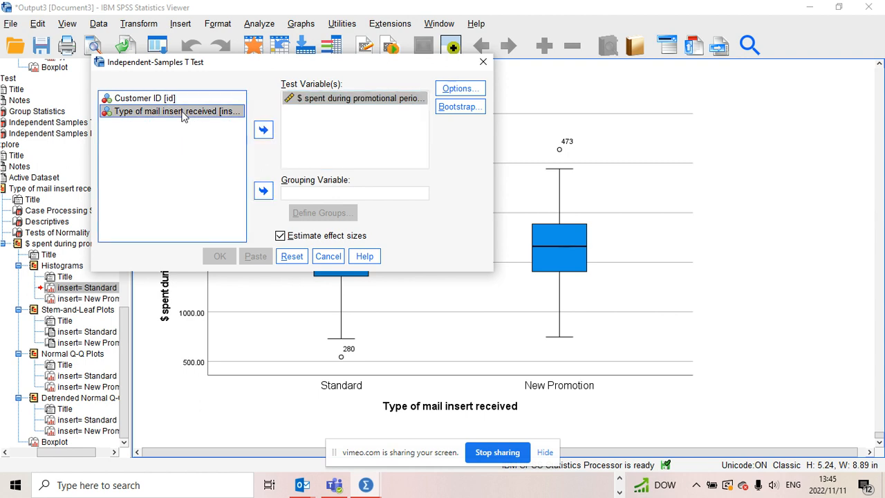
click(264, 193)
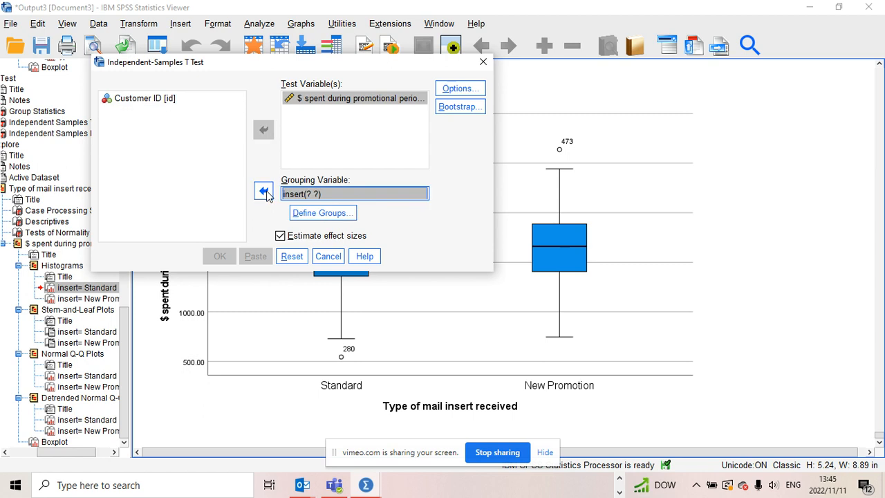
click(316, 213)
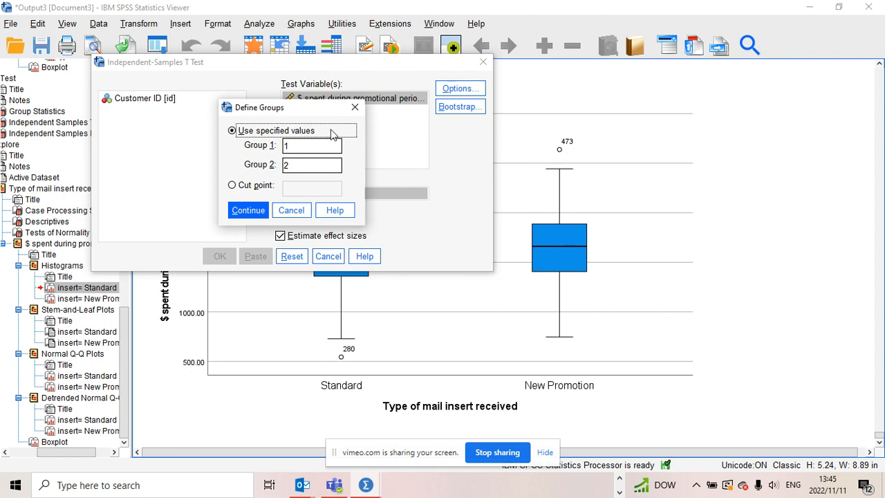
click(301, 146)
drag(301, 146, 280, 146)
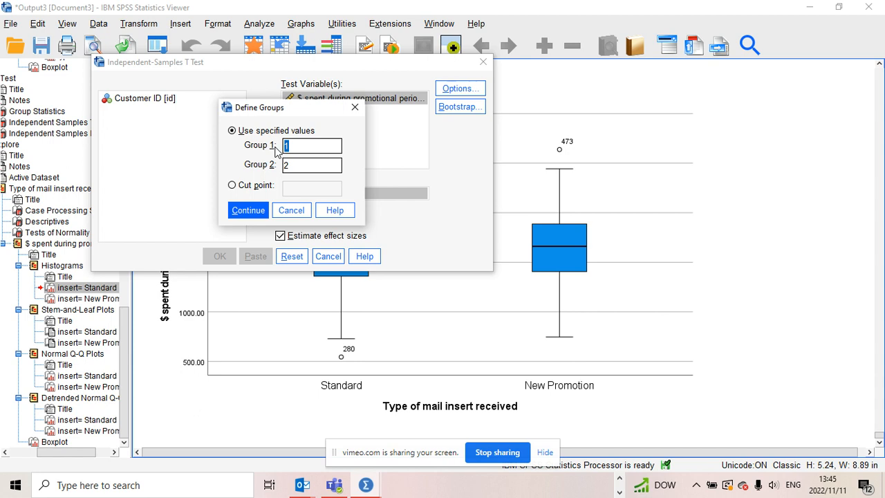
key(BackSpace)
text(0)
key(BackSpace)
text(1)
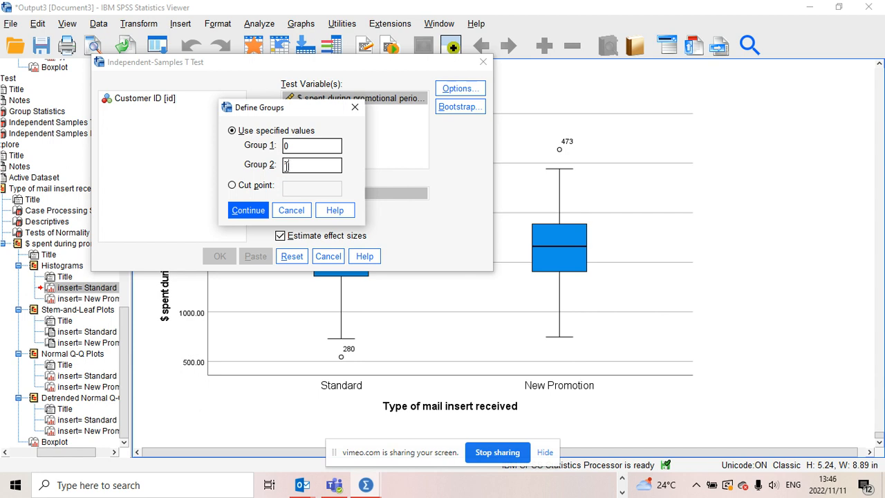
text(1)
click(248, 211)
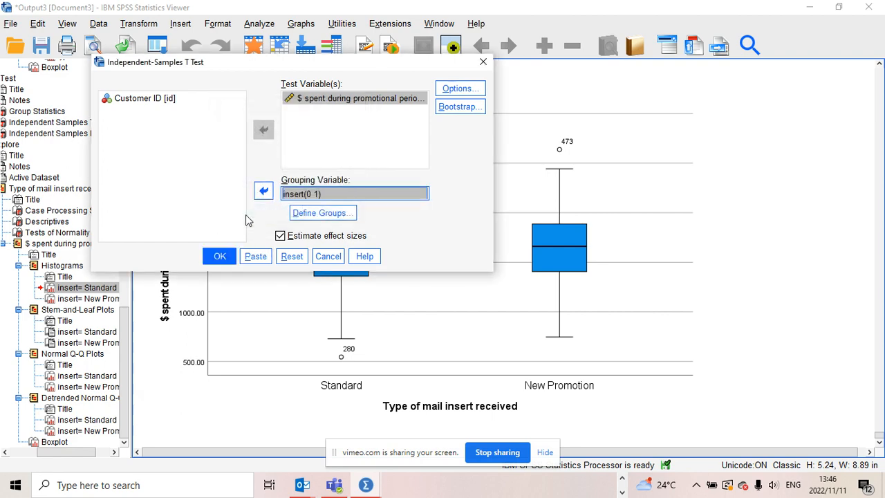
click(226, 258)
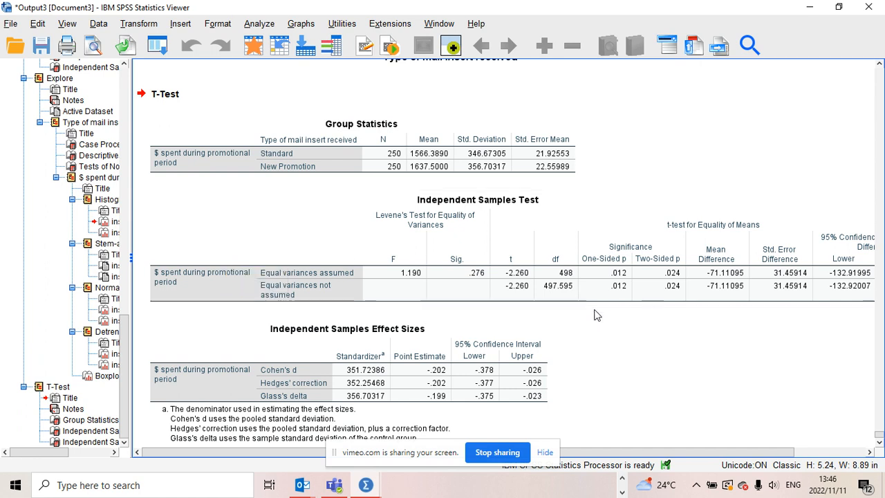
- Examine the Group Statistics, Independent Samples Test and Effect Sizes tables in the output
click(879, 443)
click(879, 443)
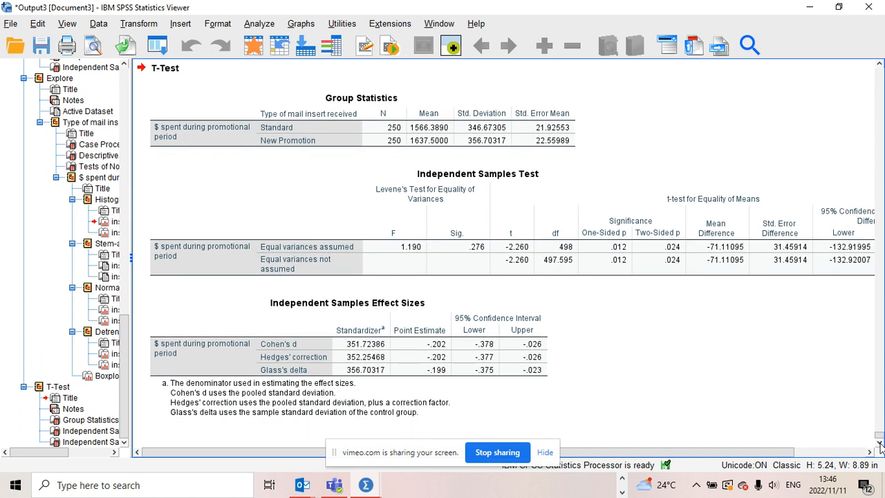
click(804, 261)
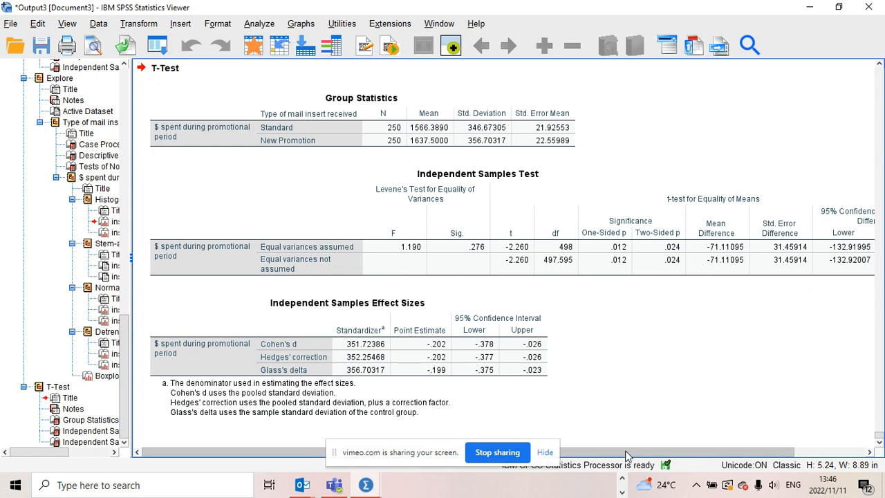
drag(627, 454, 650, 425)
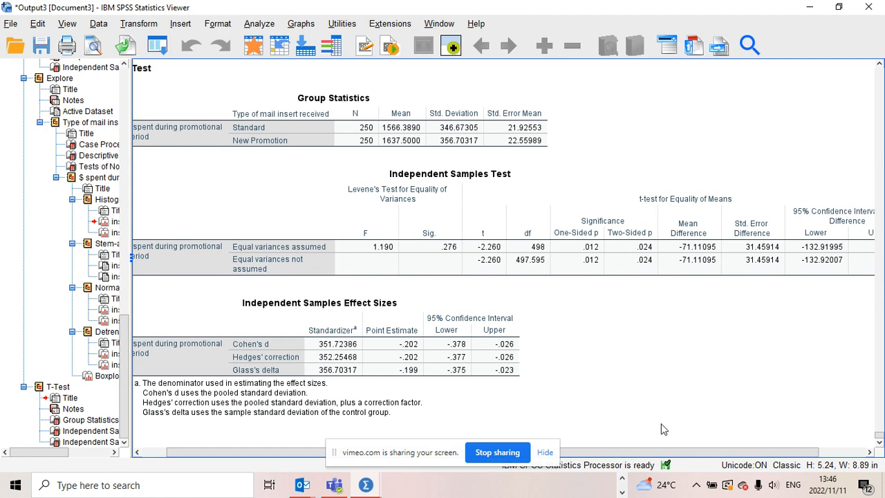
drag(625, 457, 672, 442)
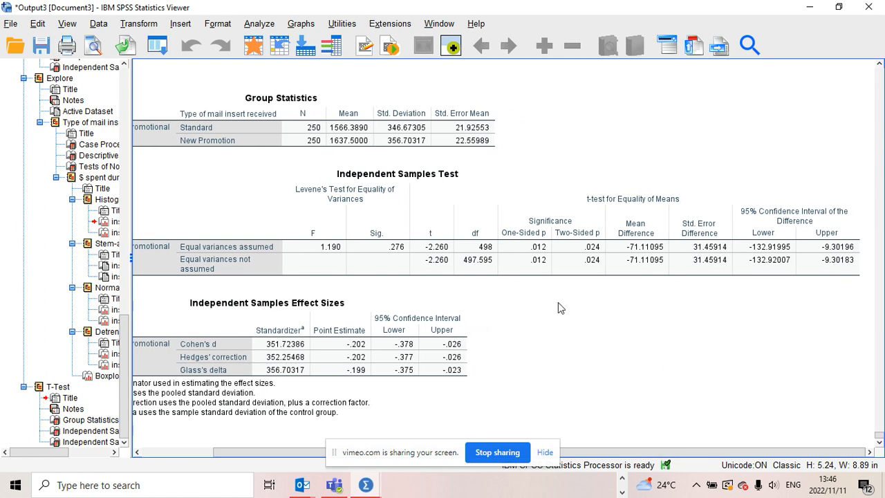
click(616, 263)
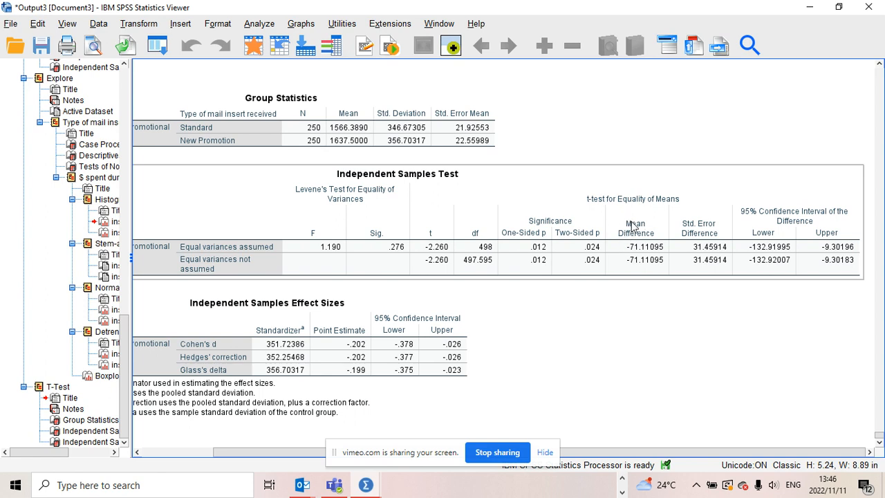